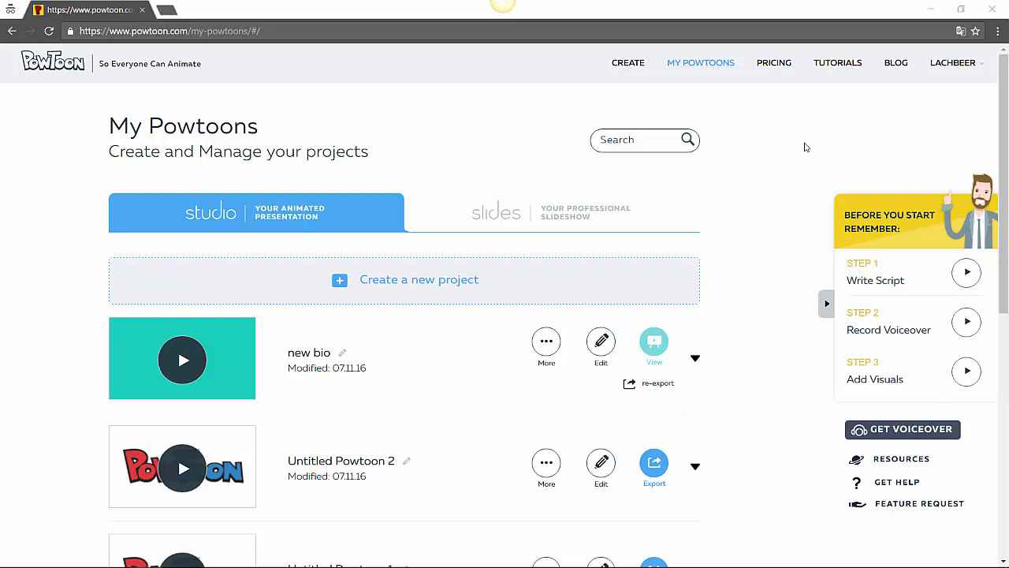
Step: Start a new Powtoon project from My Powtoons using 'Create a new project'
{"action": "left_click", "coordinate": [430, 288]}
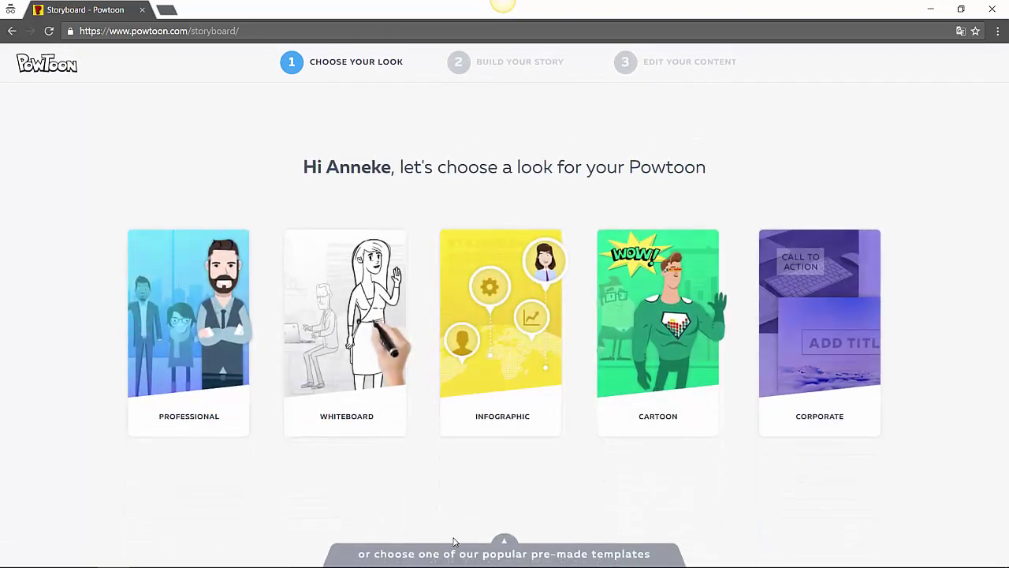
Step: Filter the pre-made templates to the personal > All category and scroll to Tell Your Story
{"action": "left_click", "coordinate": [457, 556]}
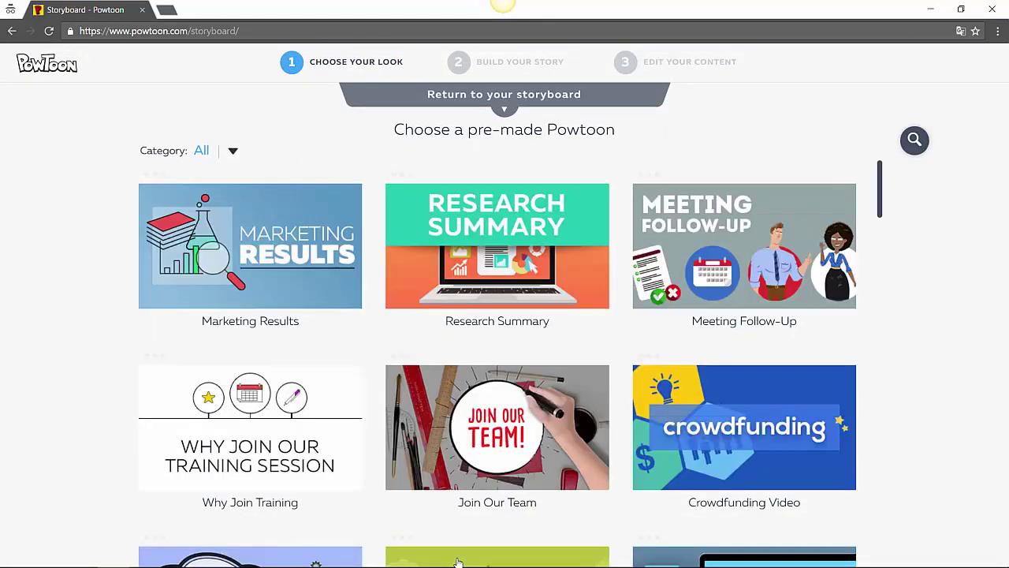
{"action": "left_click", "coordinate": [233, 153]}
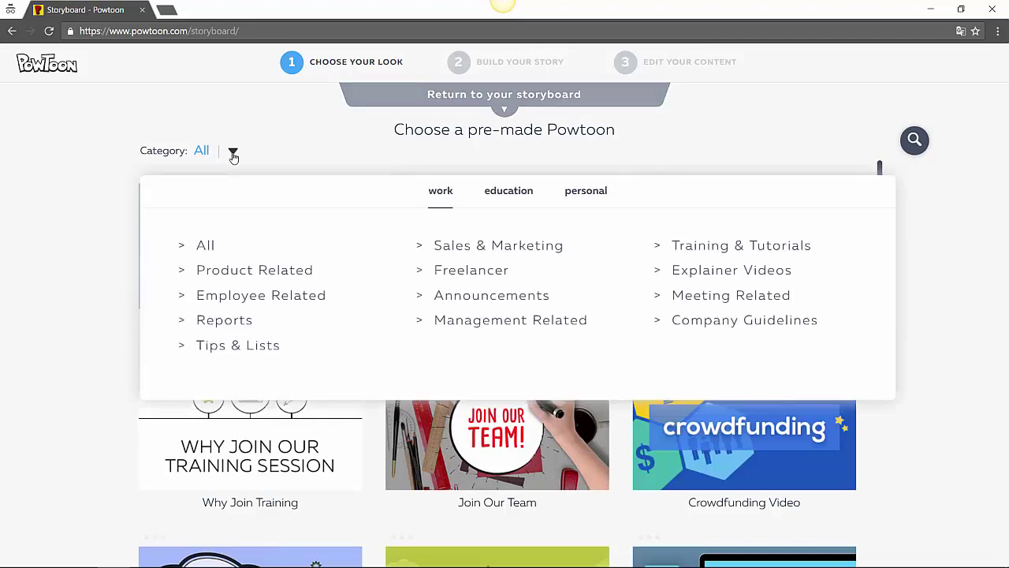
{"action": "left_click", "coordinate": [588, 196]}
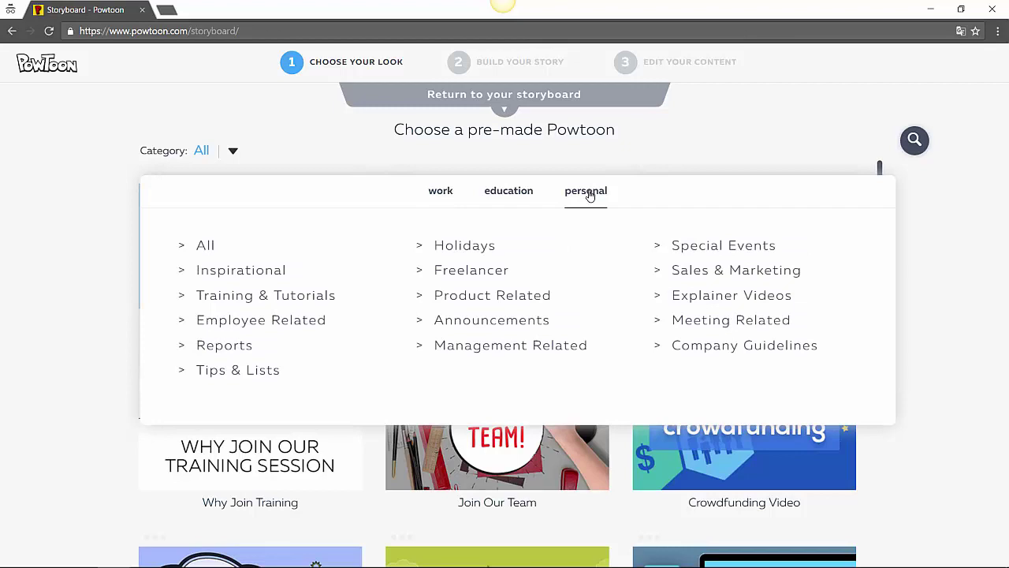
{"action": "left_click", "coordinate": [205, 246]}
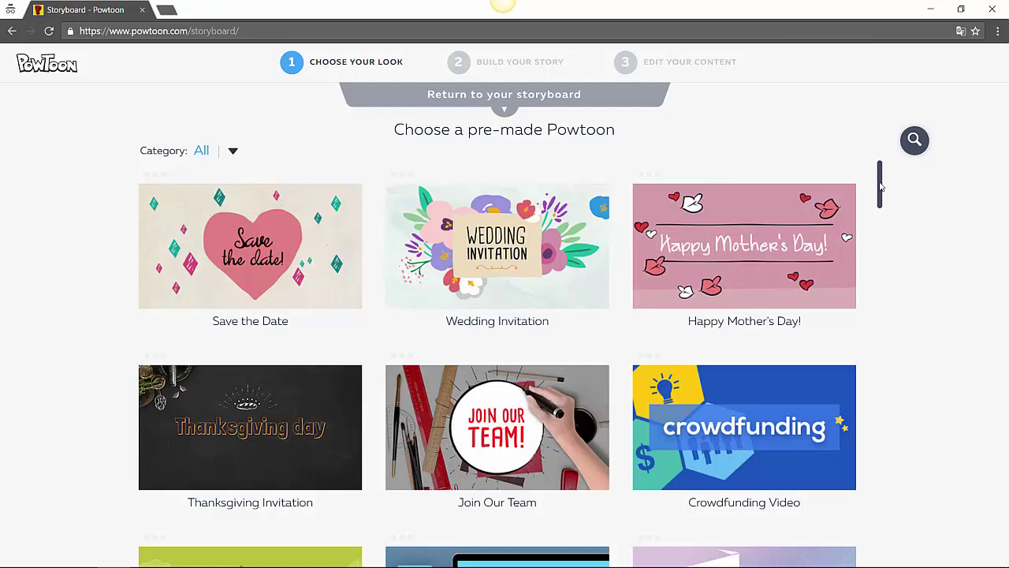
{"action": "left_click_drag", "start_coordinate": [882, 192], "coordinate": [902, 533]}
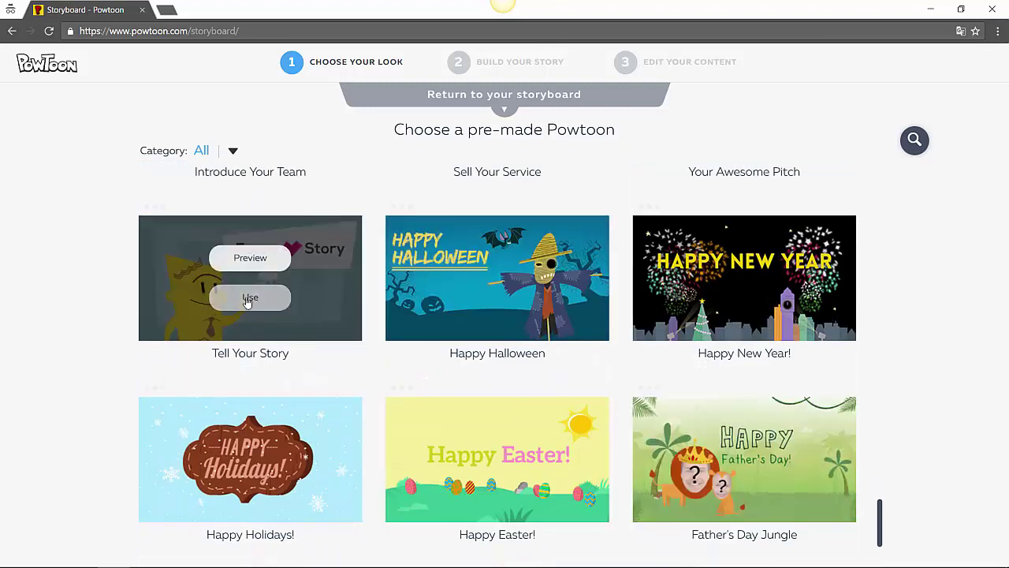
Step: Use the Tell Your Story template and continue into the six-scene storyboard editor
{"action": "left_click", "coordinate": [250, 298]}
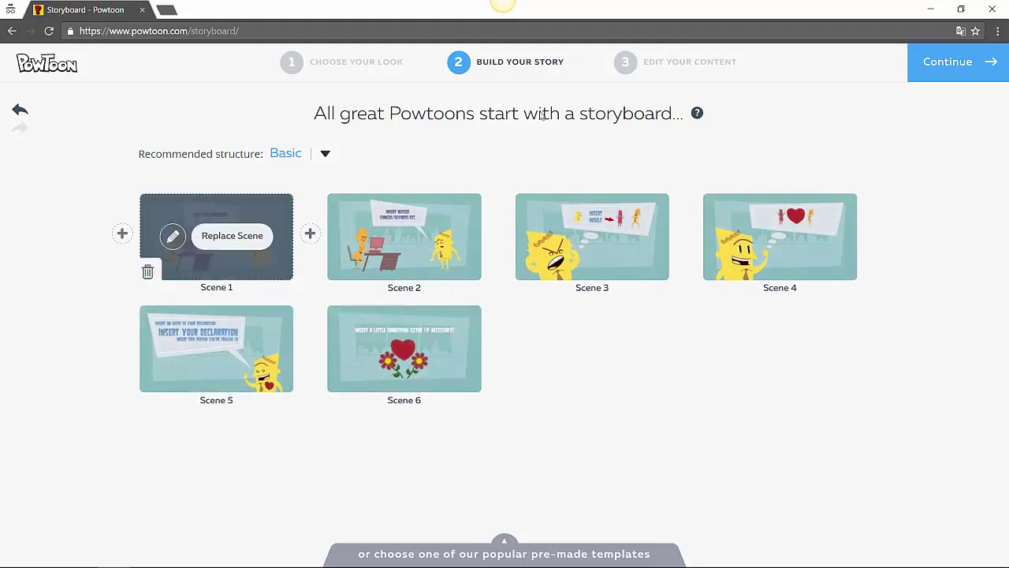
{"action": "left_click", "coordinate": [953, 69]}
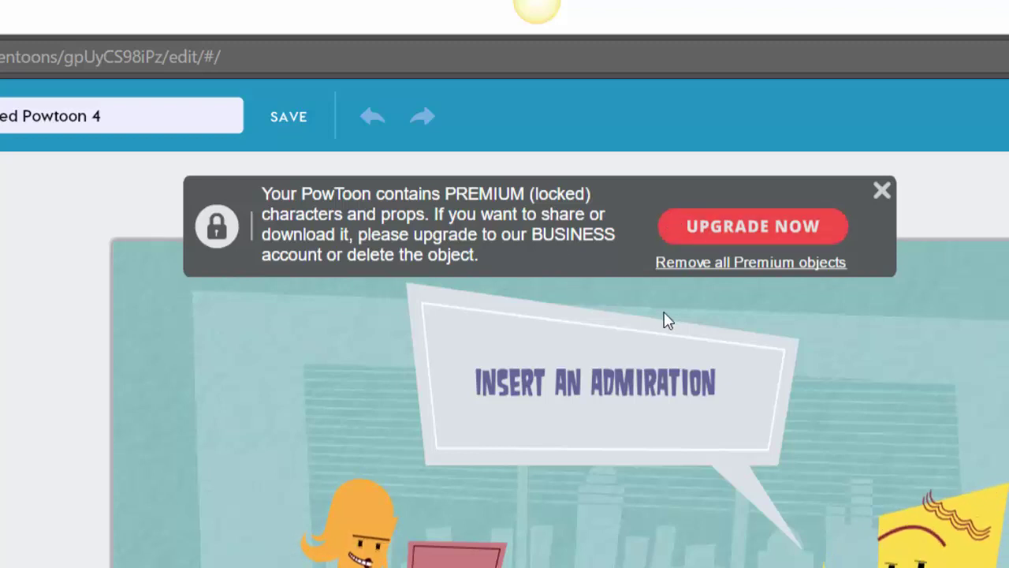
Step: Remove all premium characters and props via the premium banner's 'Remove all Premium objects'
{"action": "left_click", "coordinate": [749, 268]}
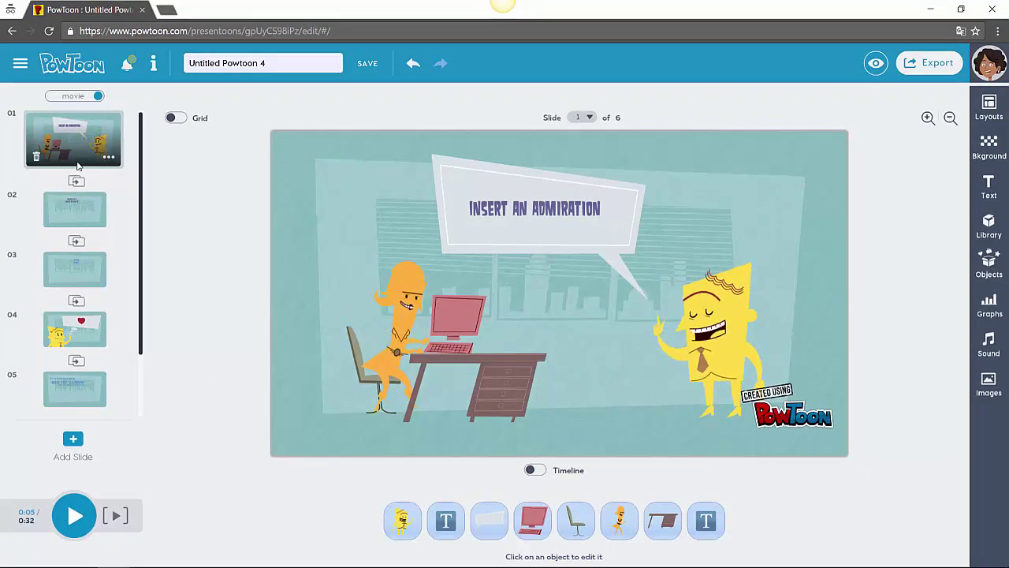
{"action": "left_click", "coordinate": [78, 221]}
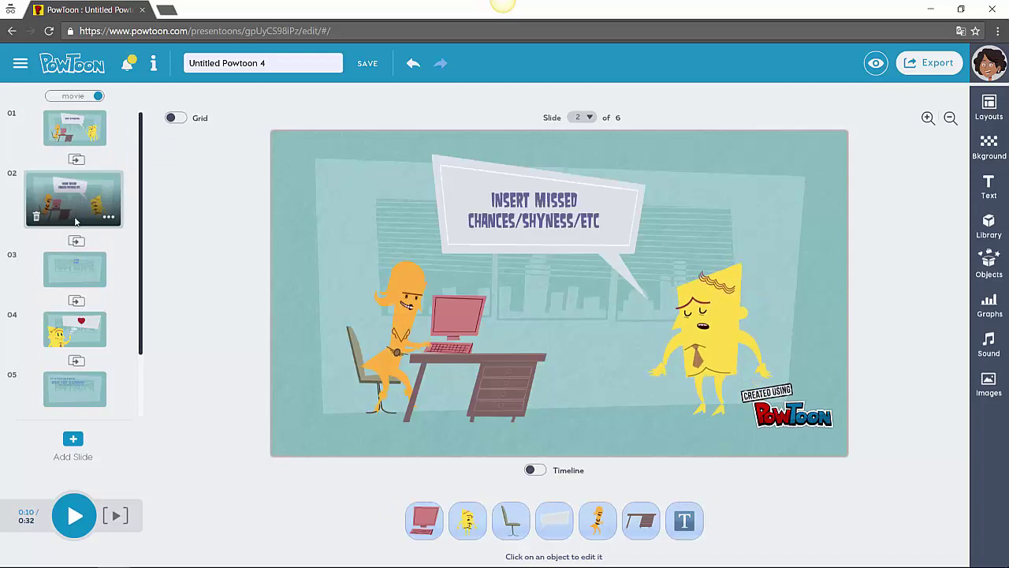
{"action": "left_click", "coordinate": [71, 274]}
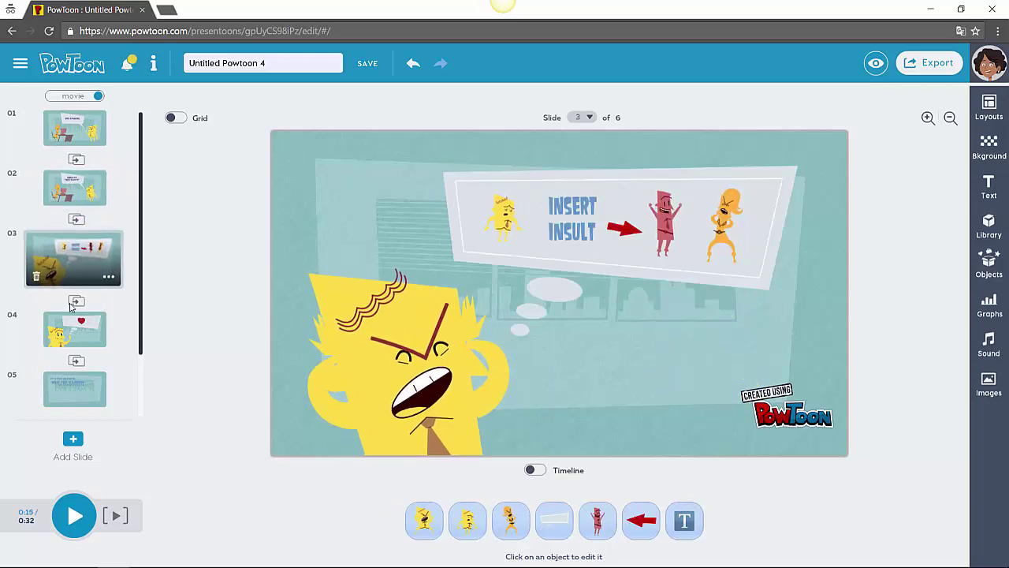
{"action": "left_click", "coordinate": [72, 335]}
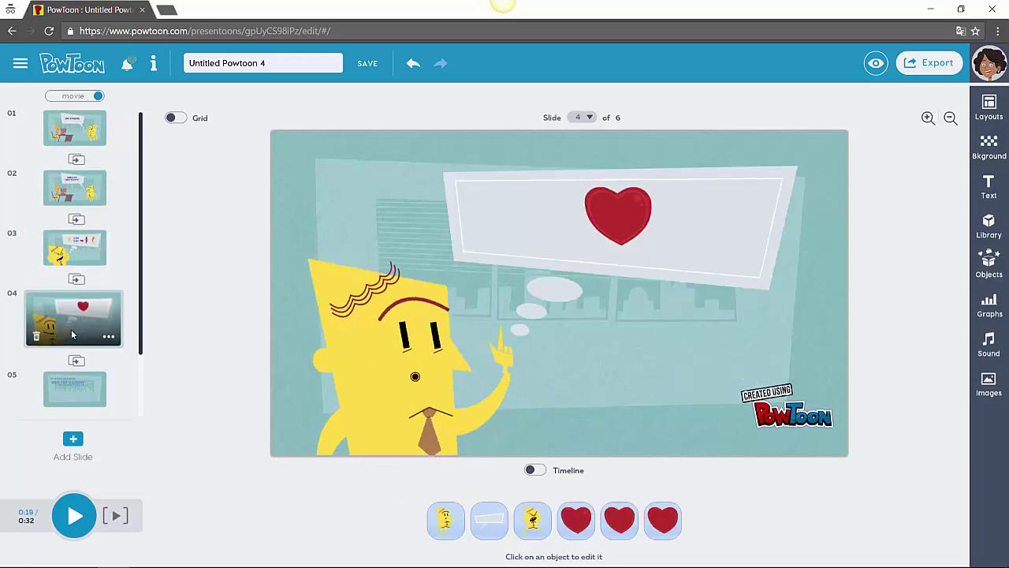
{"action": "left_click", "coordinate": [78, 382]}
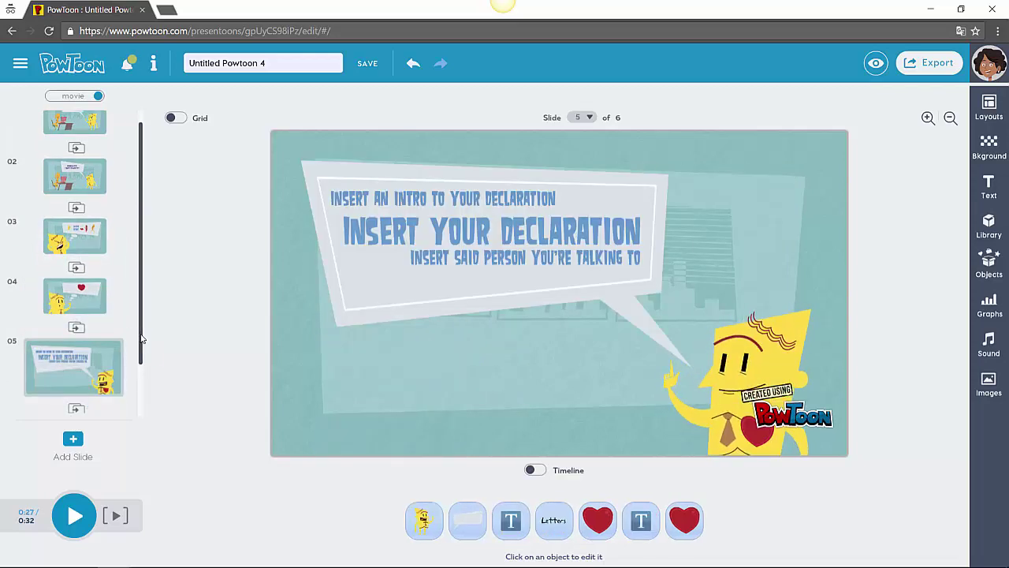
{"action": "scroll", "coordinate": [145, 404], "scroll_direction": "down", "scroll_amount": 1}
{"action": "left_click", "coordinate": [75, 378]}
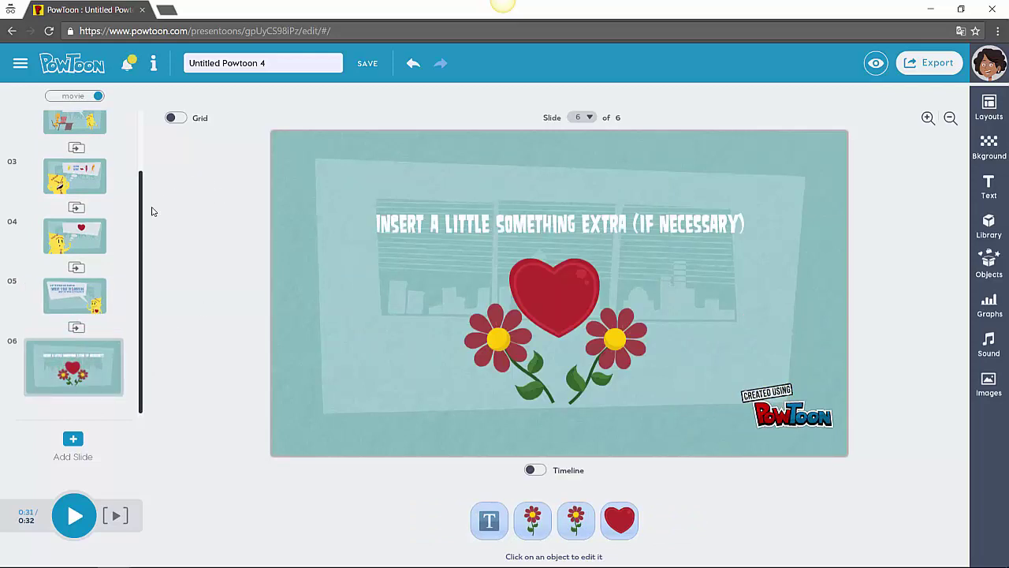
{"action": "left_click_drag", "start_coordinate": [139, 236], "coordinate": [142, 140]}
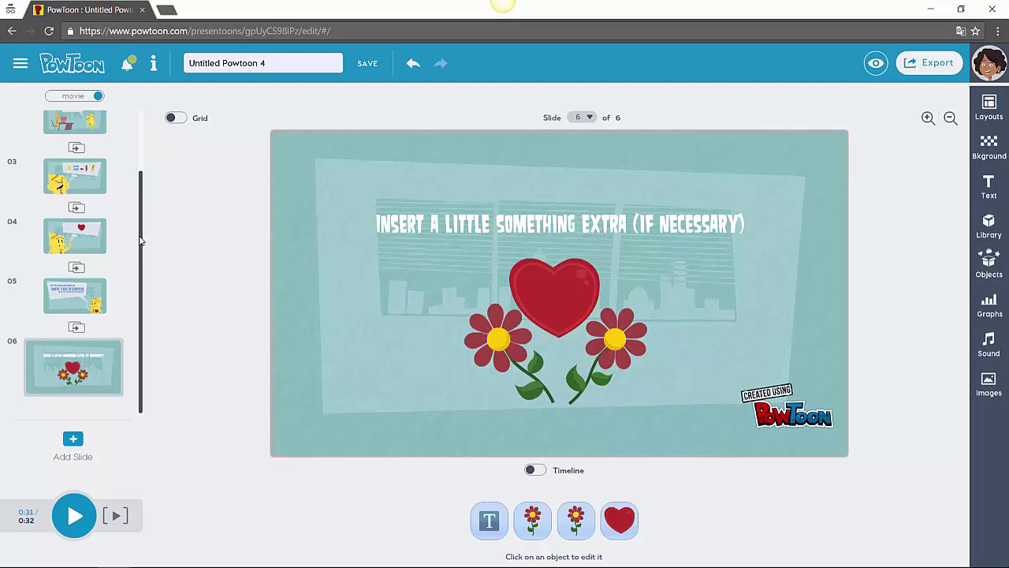
{"action": "left_click_drag", "start_coordinate": [139, 235], "coordinate": [203, 175]}
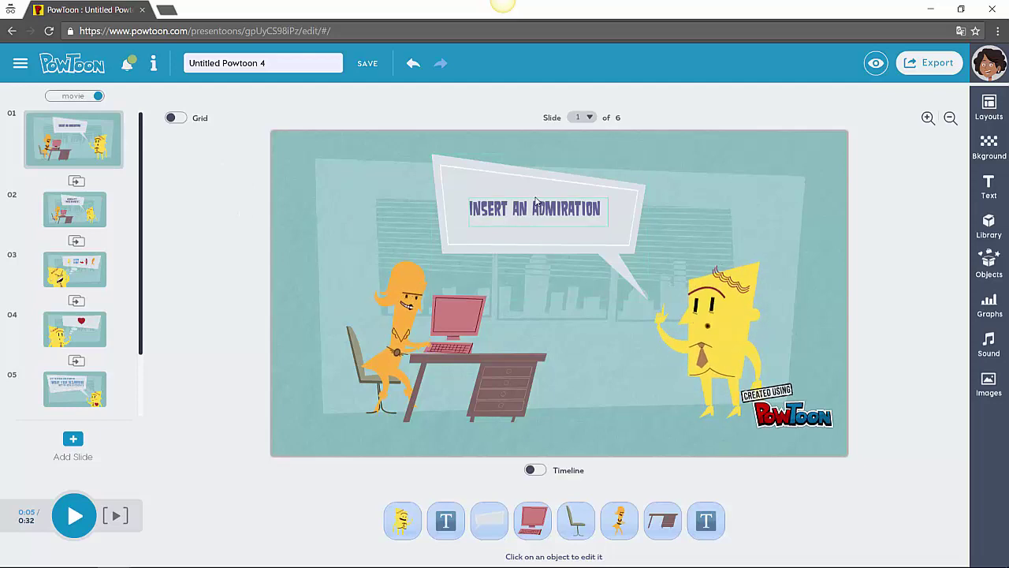
Step: View slide 2, the insult scene on slide 3, and the big-heart slide 4
{"action": "left_click", "coordinate": [105, 211]}
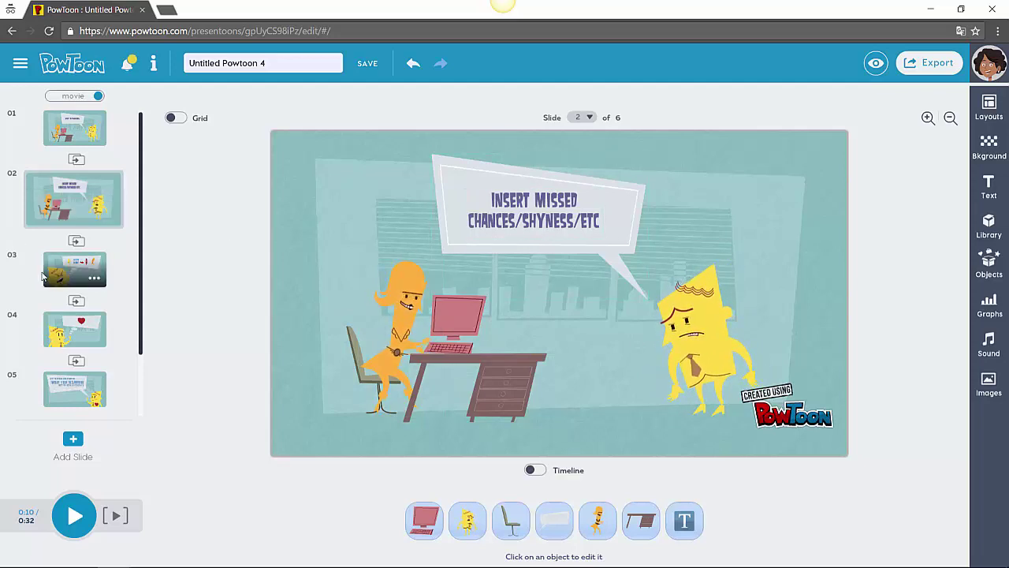
{"action": "left_click", "coordinate": [71, 269]}
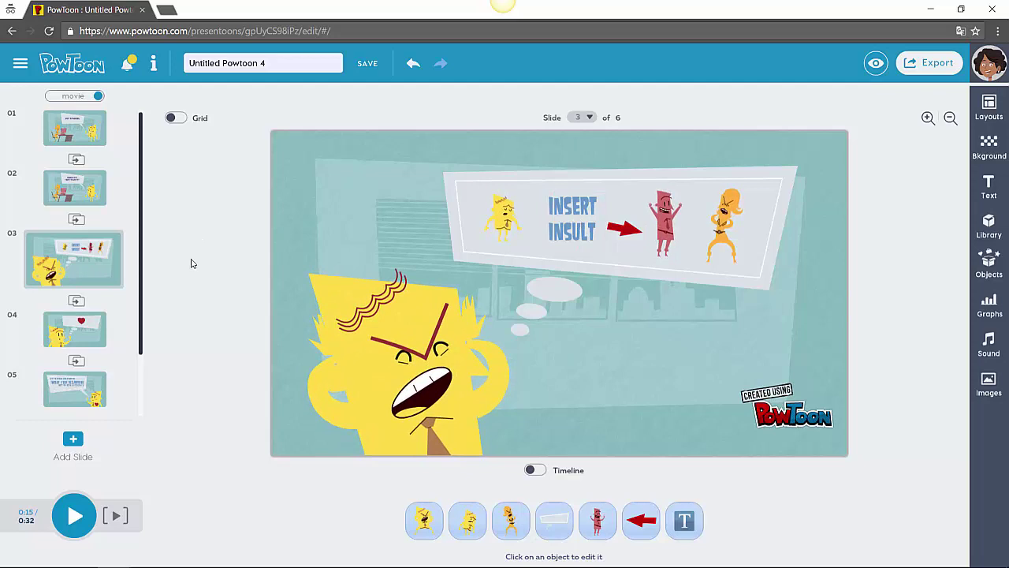
{"action": "mouse_move", "coordinate": [87, 343]}
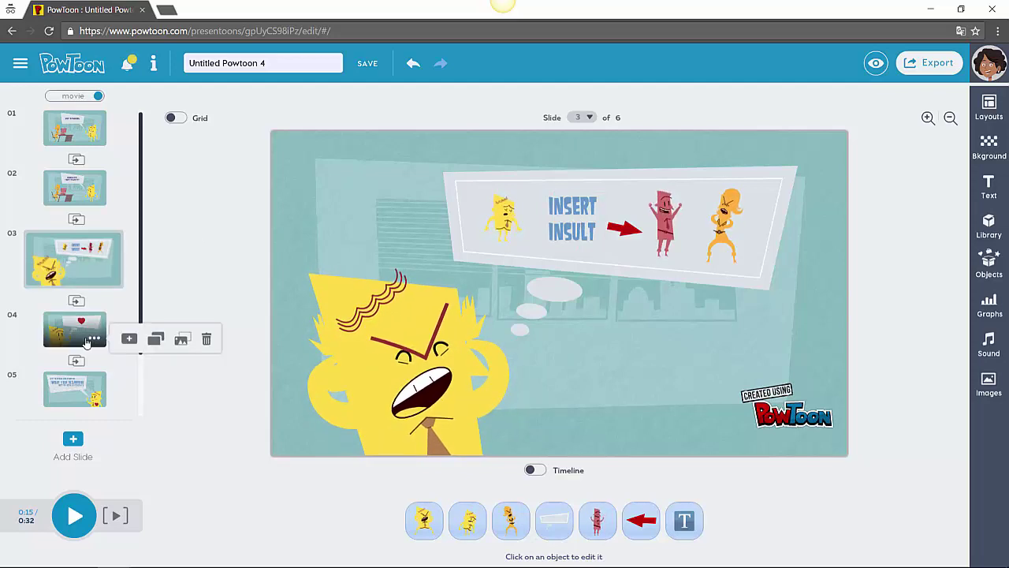
{"action": "left_click", "coordinate": [79, 335]}
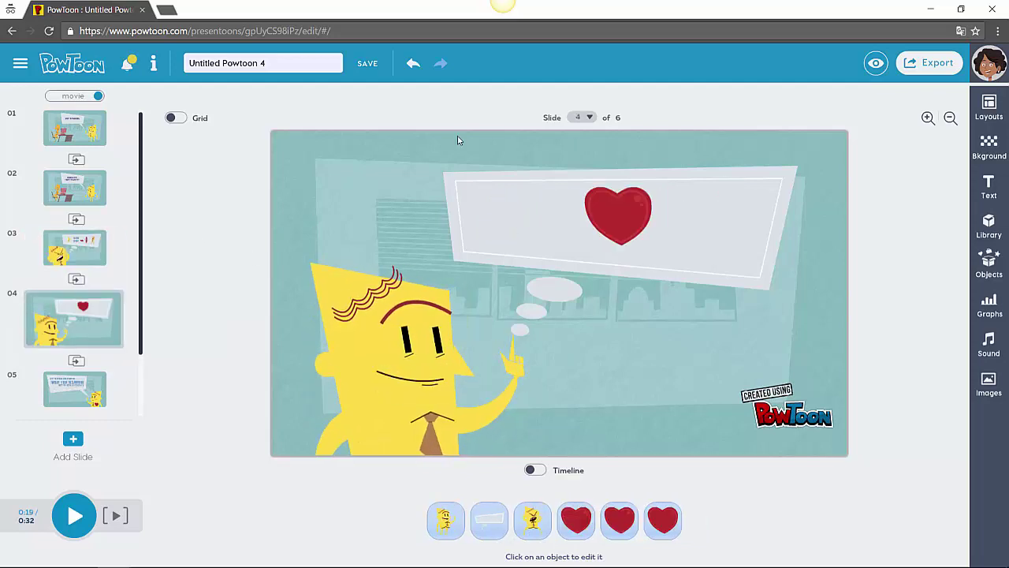
Step: View the declaration slide 5, then the heart-and-flowers slide 6
{"action": "left_click", "coordinate": [65, 392]}
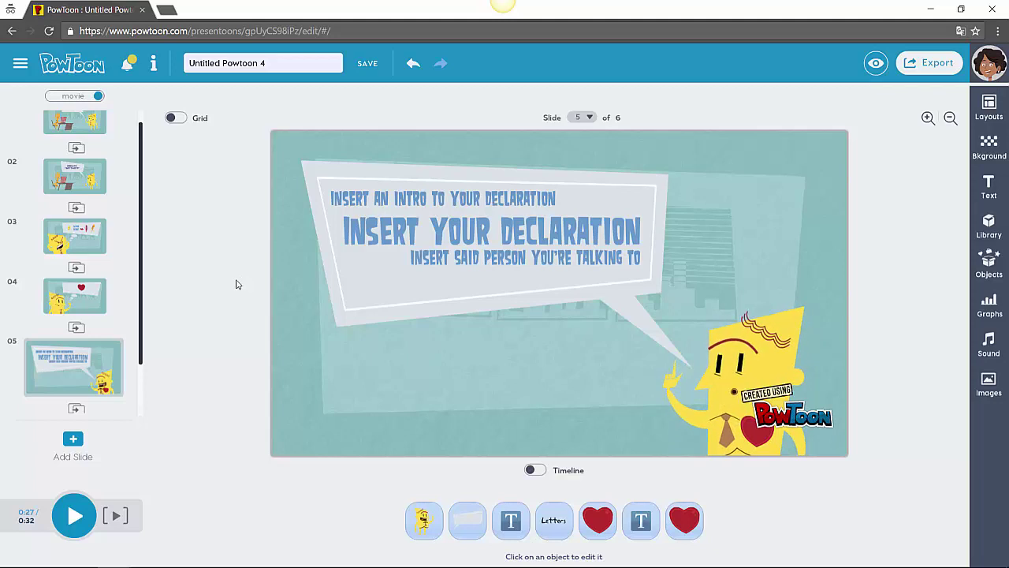
{"action": "scroll", "coordinate": [144, 384], "scroll_direction": "down", "scroll_amount": 1}
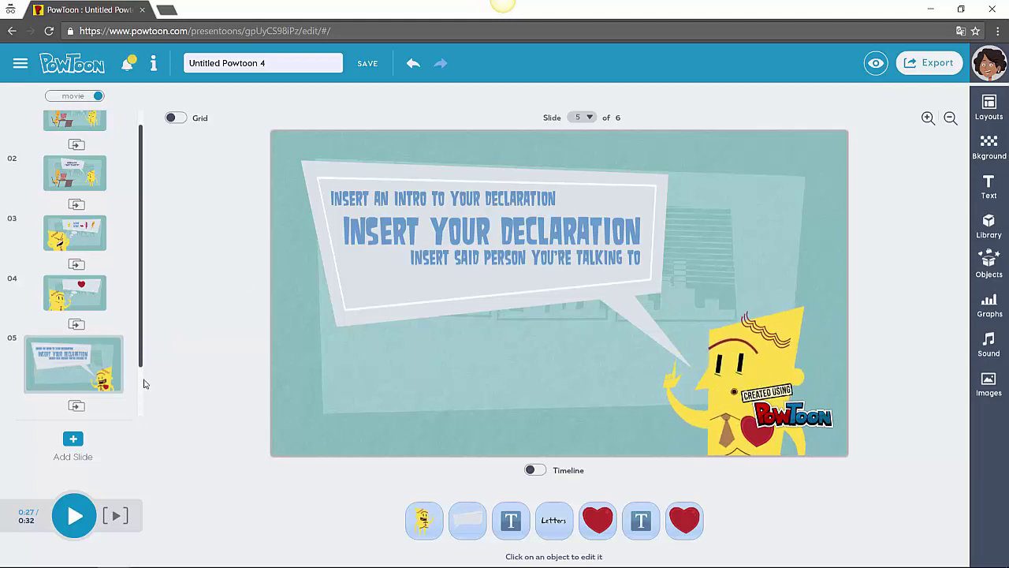
{"action": "scroll", "coordinate": [145, 384], "scroll_direction": "down", "scroll_amount": 2}
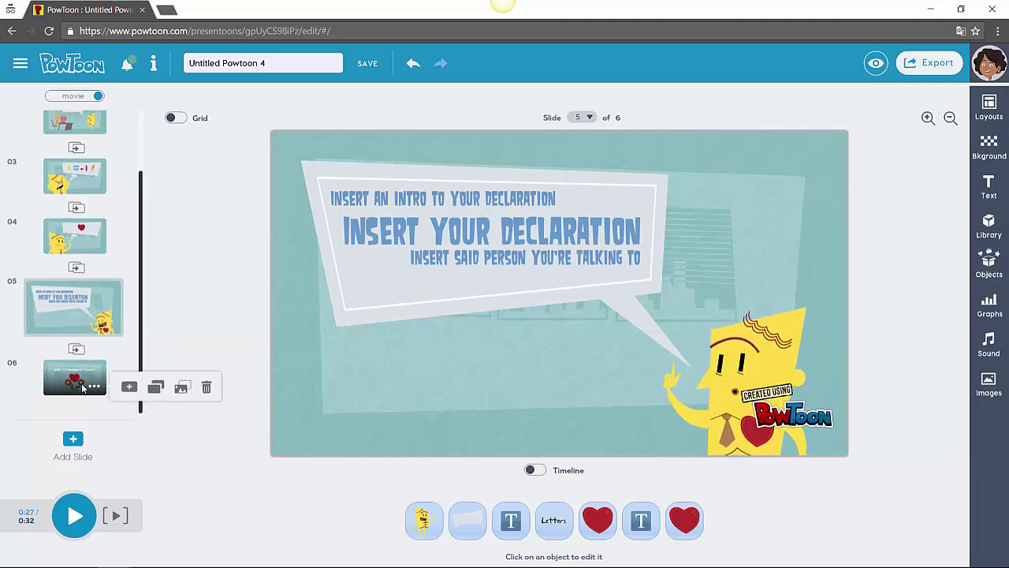
{"action": "left_click", "coordinate": [83, 387]}
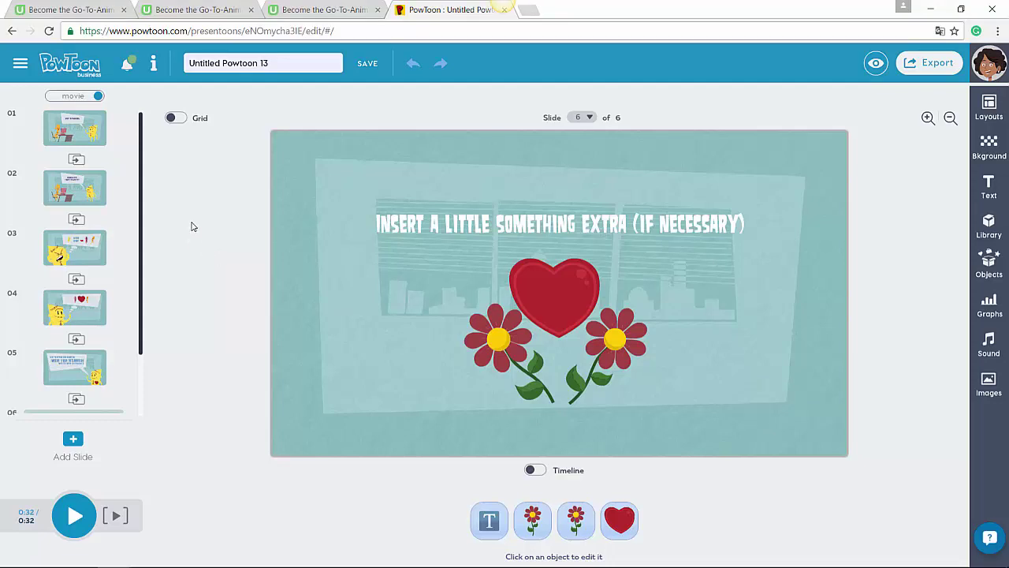
{"action": "left_click", "coordinate": [76, 139]}
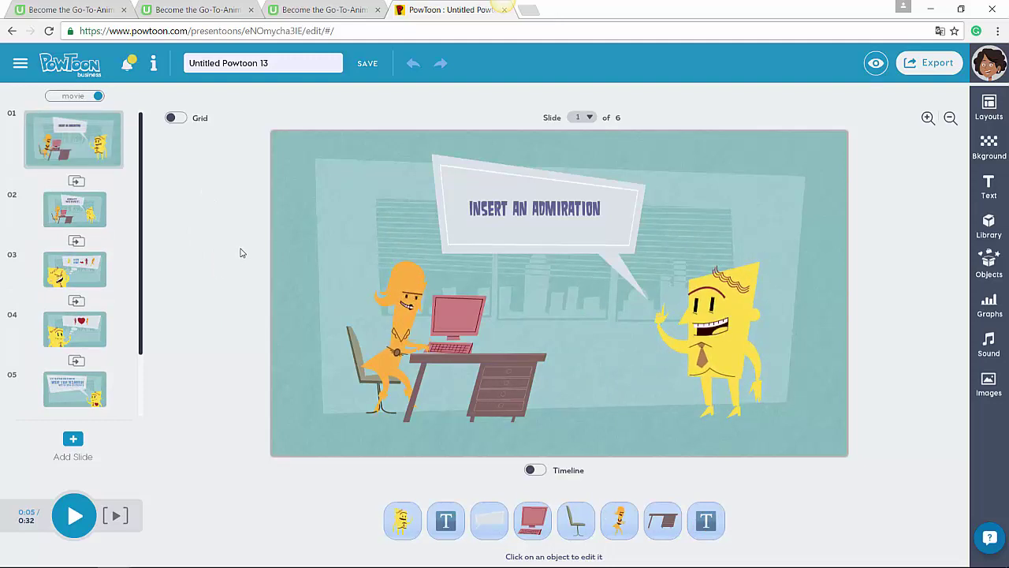
{"action": "left_click", "coordinate": [75, 213]}
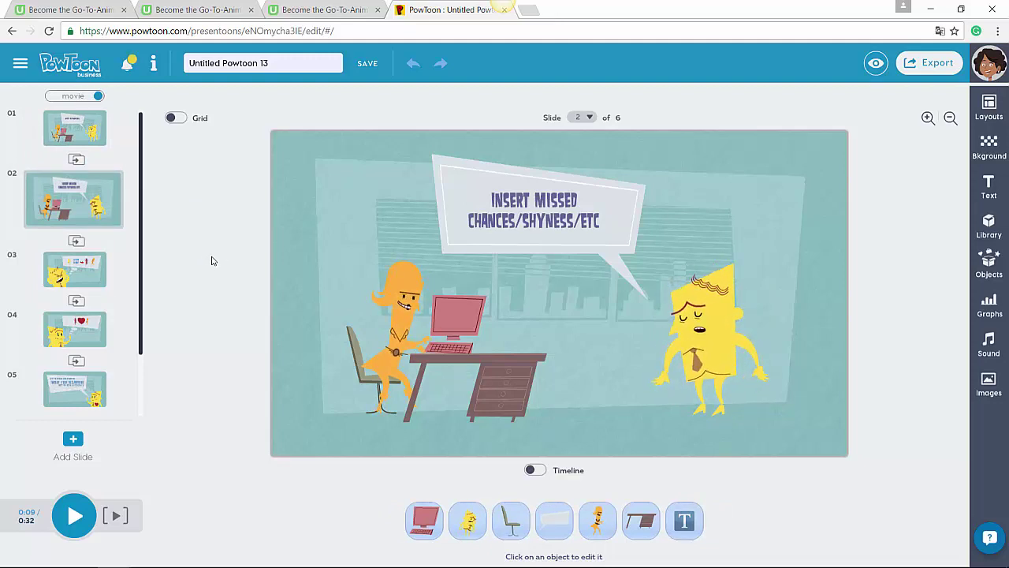
{"action": "left_click", "coordinate": [89, 274]}
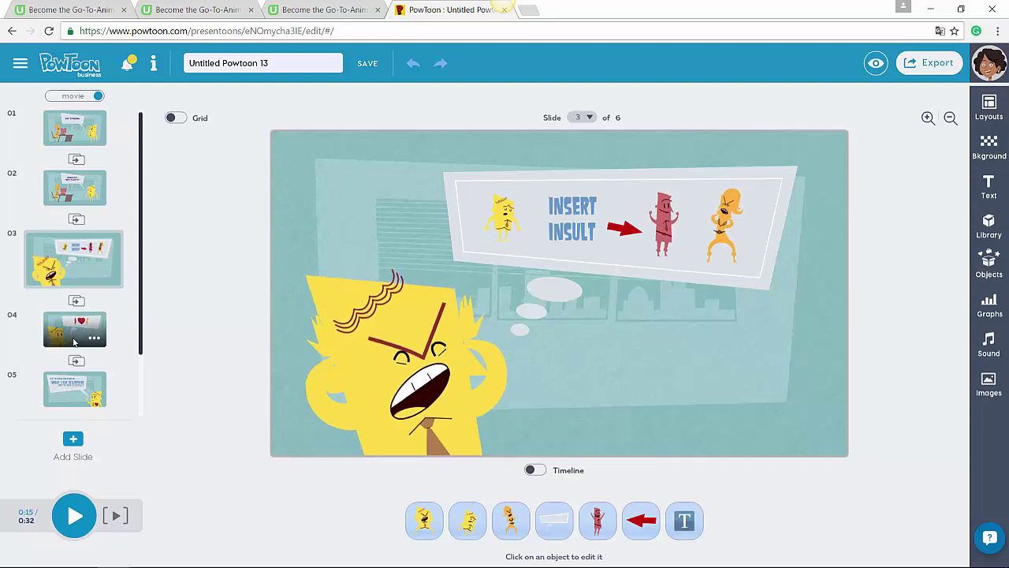
{"action": "left_click", "coordinate": [185, 335]}
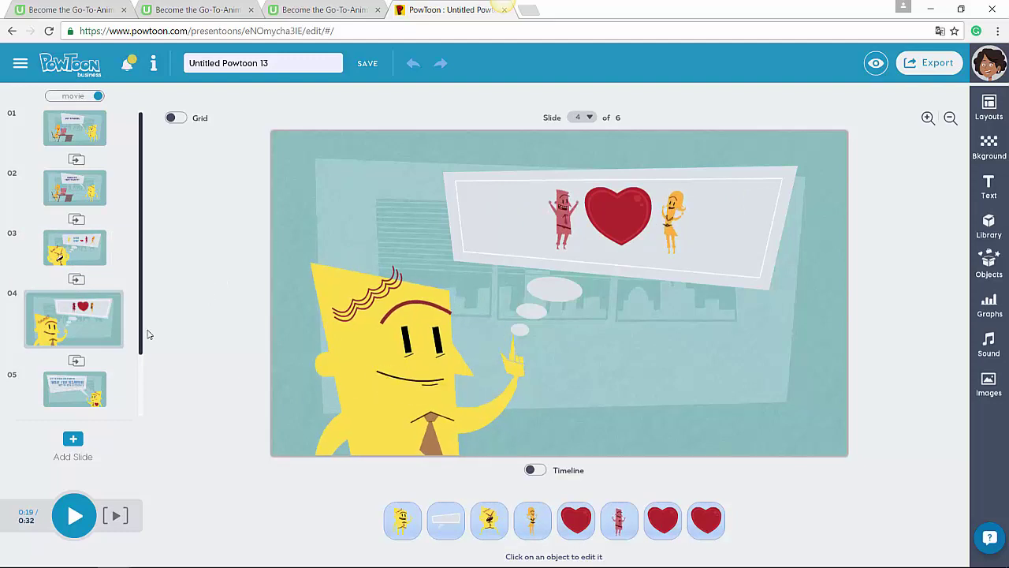
{"action": "scroll", "coordinate": [138, 370], "scroll_direction": "down", "scroll_amount": 1}
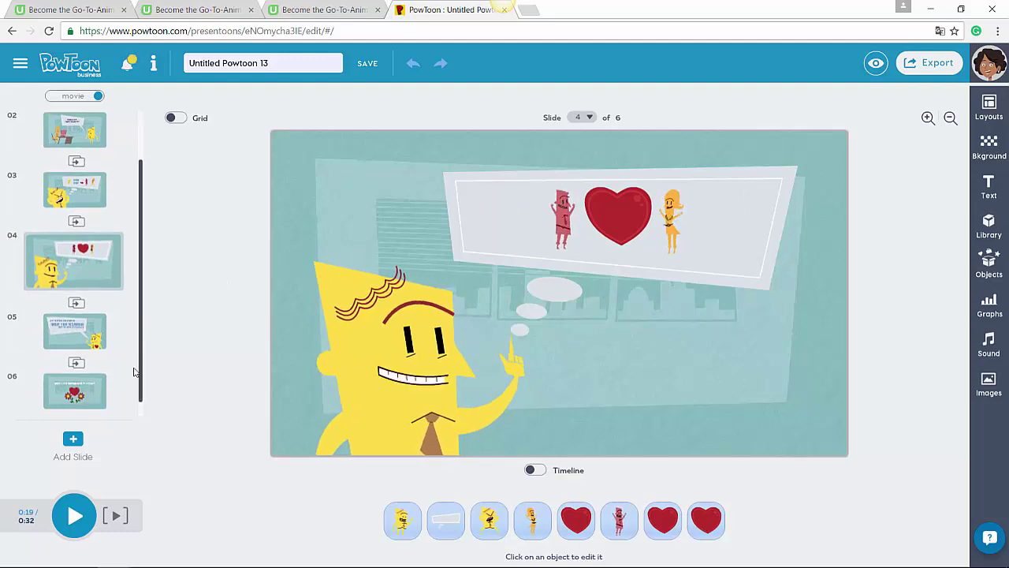
{"action": "left_click", "coordinate": [83, 331]}
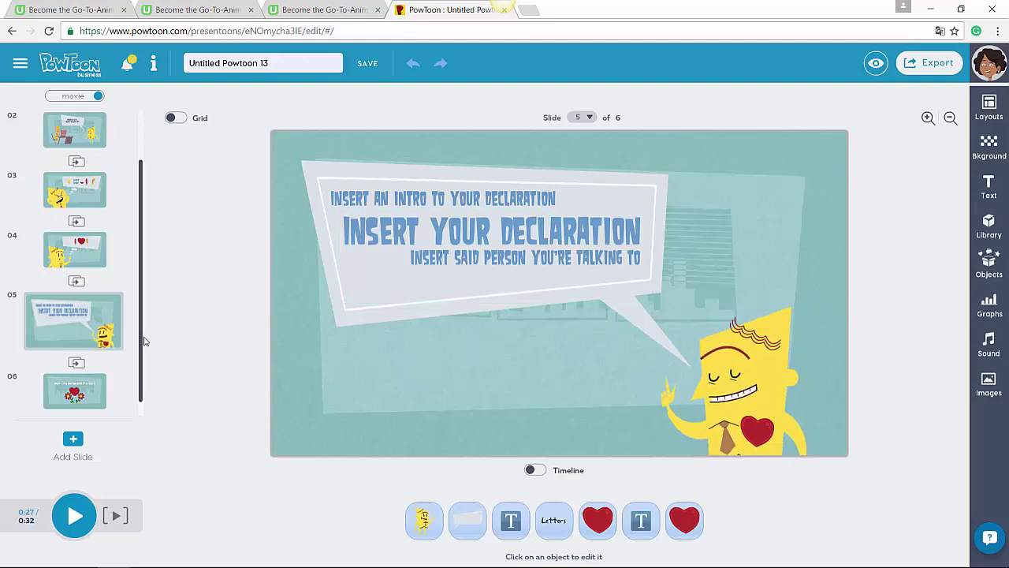
{"action": "scroll", "coordinate": [95, 354], "scroll_direction": "down", "scroll_amount": 1}
{"action": "left_click", "coordinate": [77, 382]}
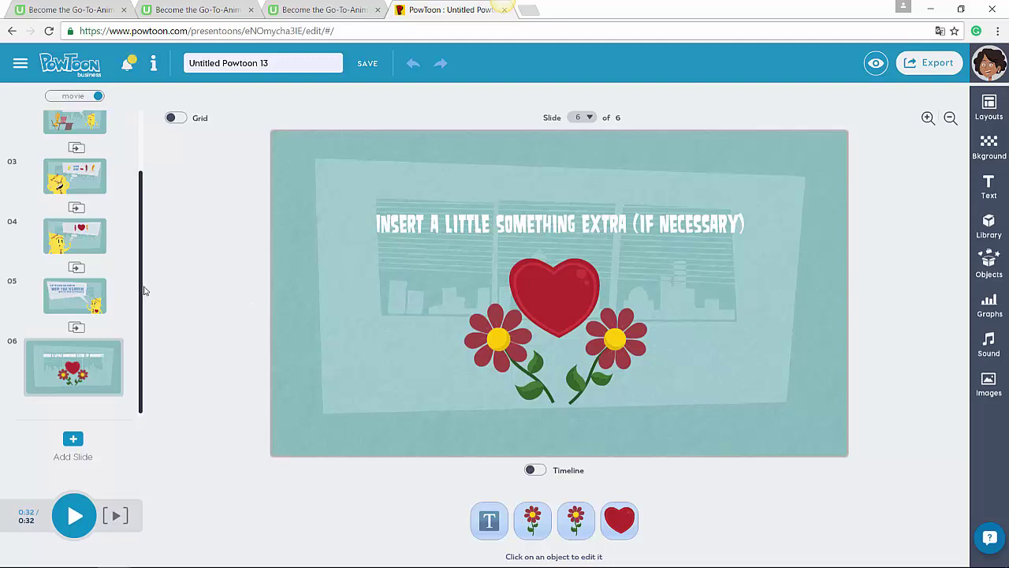
{"action": "left_click_drag", "start_coordinate": [144, 291], "coordinate": [144, 167]}
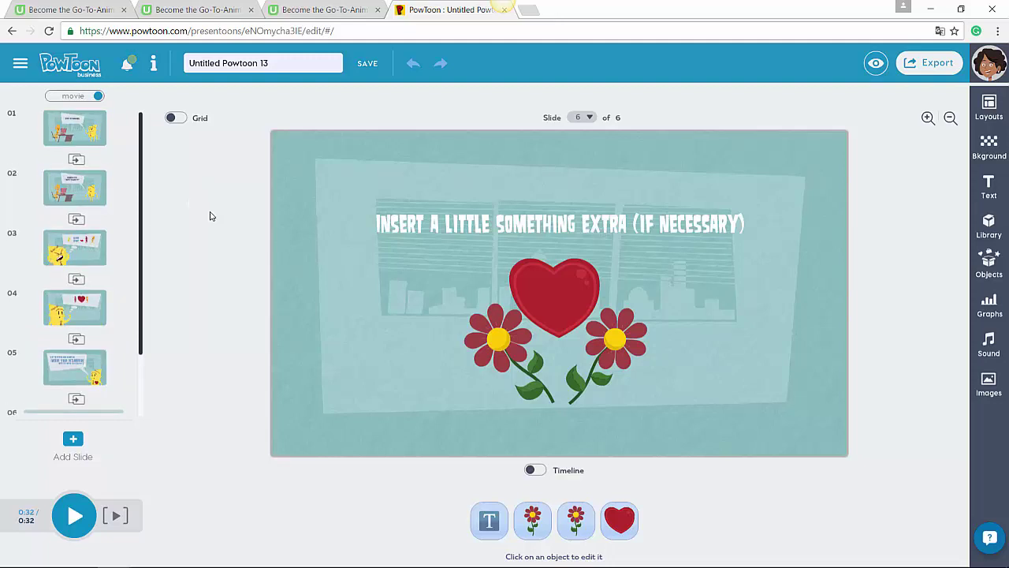